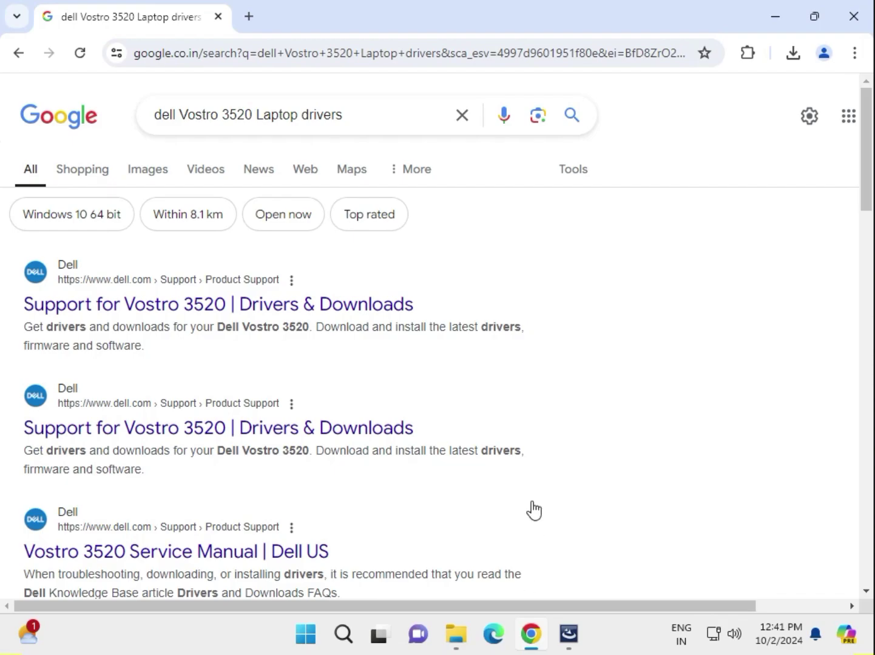
Bring up the link menu for the first 'Support for Vostro 3520 | Drivers & Downloads' result
{"action": "triple_click", "coordinate": [229, 111]}
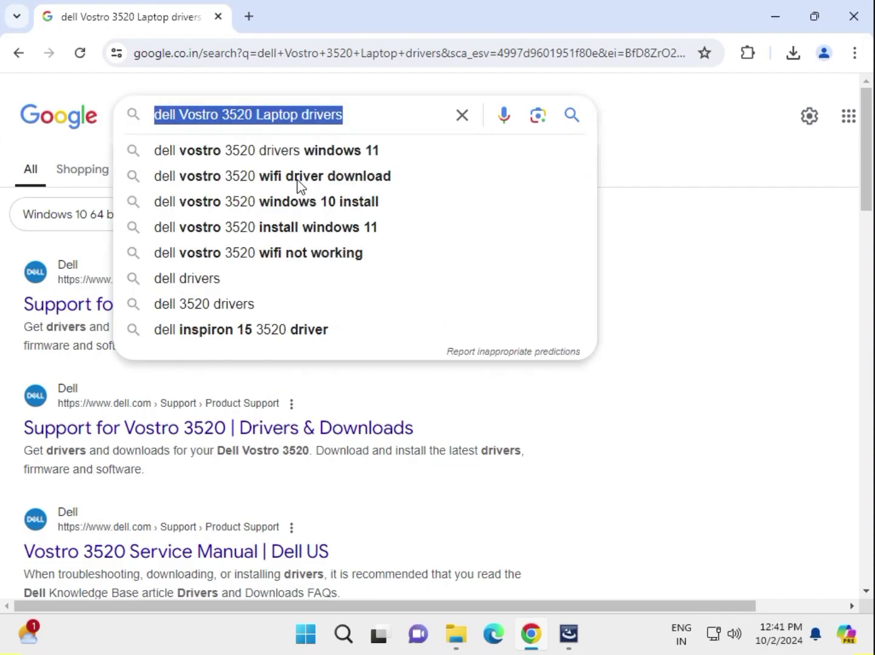
{"action": "left_click", "coordinate": [714, 339]}
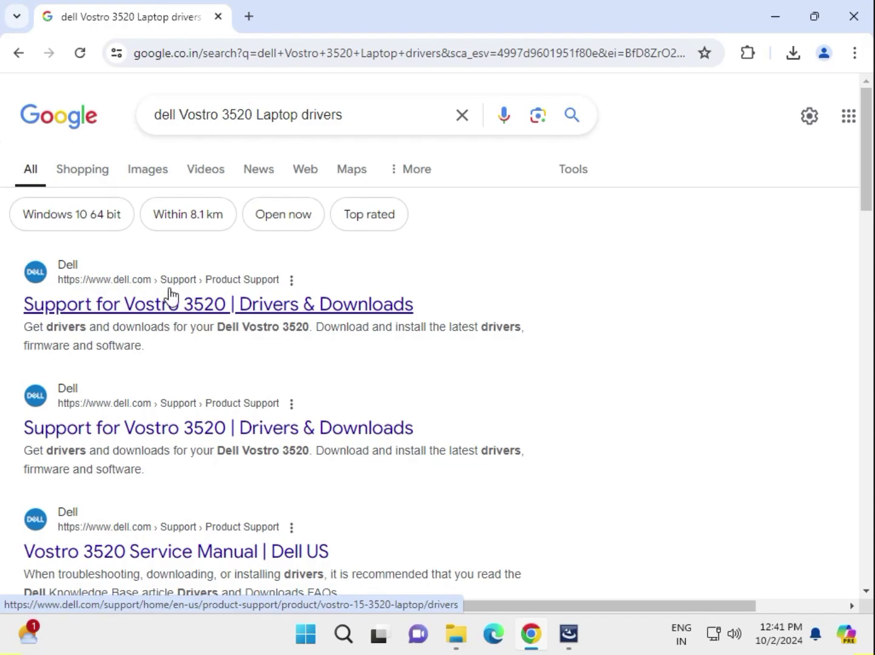
{"action": "right_click", "coordinate": [193, 308]}
Open the Dell result in a new tab, dismiss Need Help, and go to Find Drivers
{"action": "left_click", "coordinate": [224, 320]}
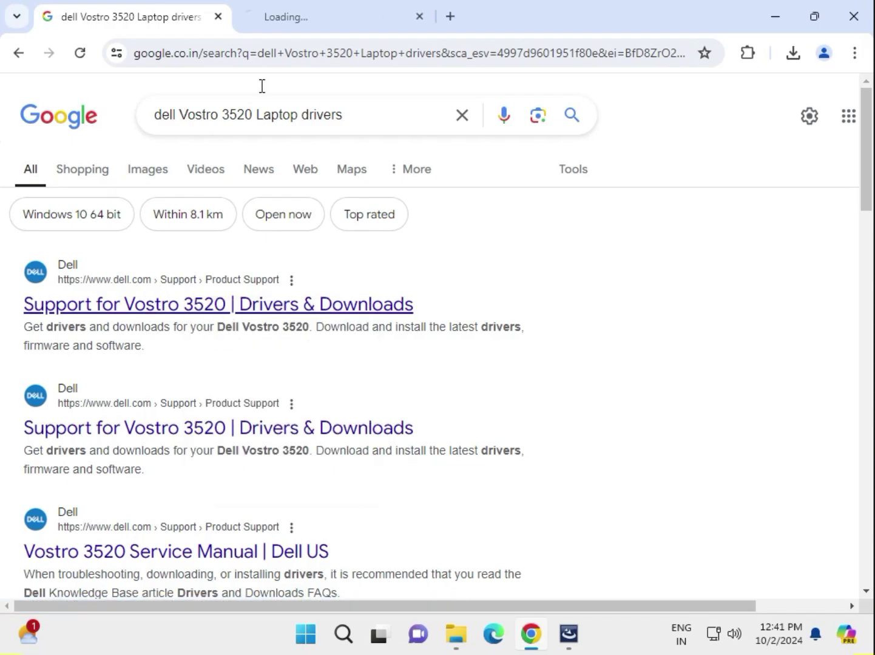
{"action": "left_click", "coordinate": [278, 21]}
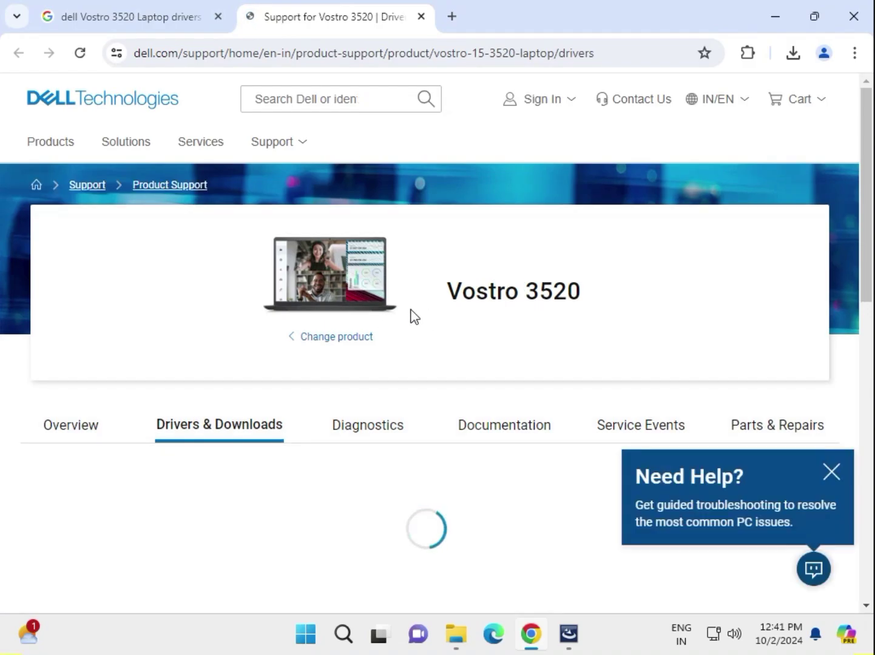
{"action": "left_click", "coordinate": [830, 471]}
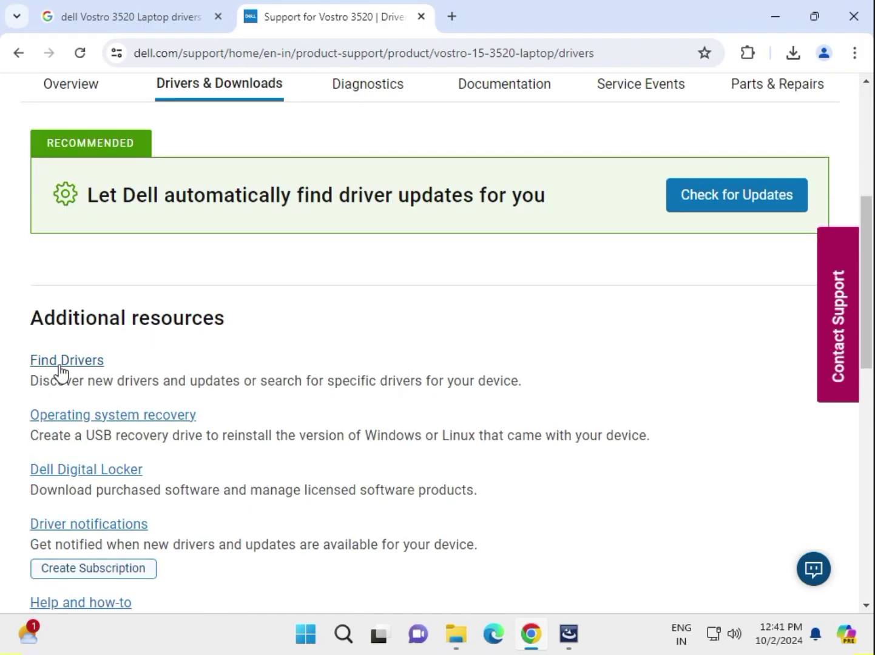
{"action": "left_click", "coordinate": [68, 363]}
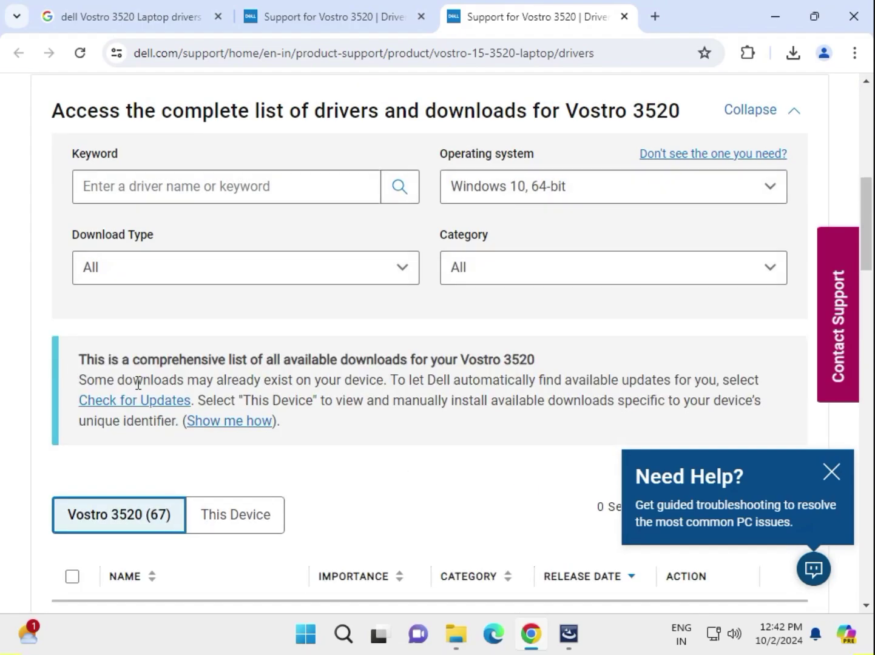
Scroll to the Vostro 3520 driver filters and expand the Operating system choices
{"action": "scroll", "coordinate": [432, 460], "scroll_direction": "up", "scroll_amount": 5}
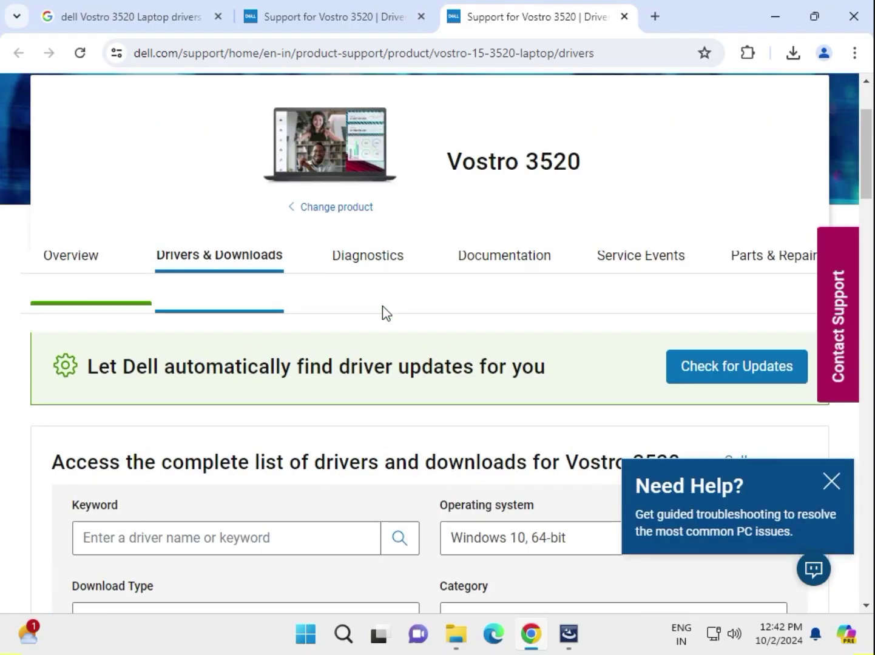
{"action": "scroll", "coordinate": [382, 306], "scroll_direction": "up", "scroll_amount": 2}
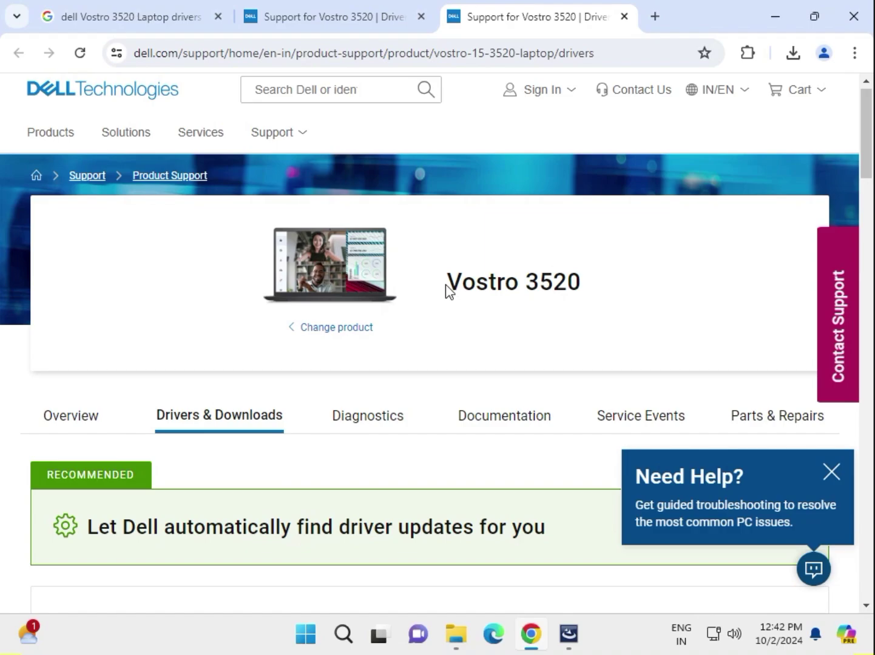
{"action": "left_click_drag", "start_coordinate": [446, 285], "coordinate": [583, 291]}
{"action": "scroll", "coordinate": [320, 365], "scroll_direction": "down", "scroll_amount": 5}
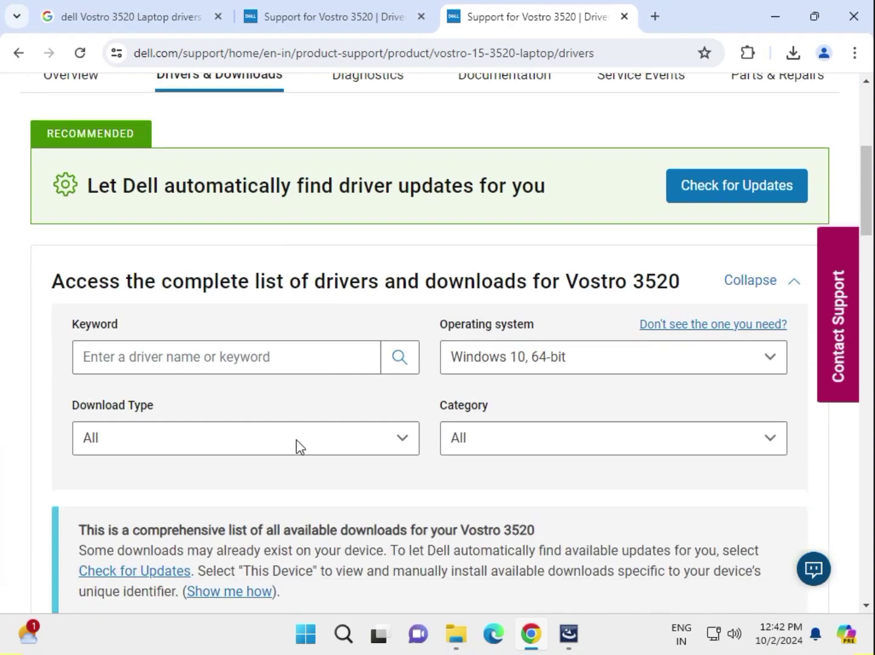
{"action": "scroll", "coordinate": [309, 449], "scroll_direction": "down", "scroll_amount": 4}
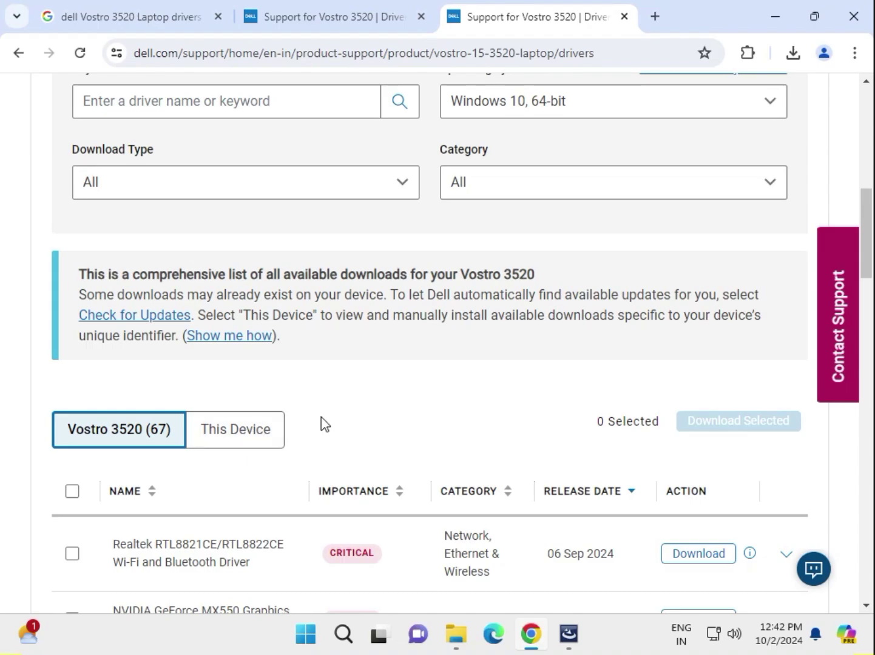
{"action": "scroll", "coordinate": [321, 425], "scroll_direction": "up", "scroll_amount": 3}
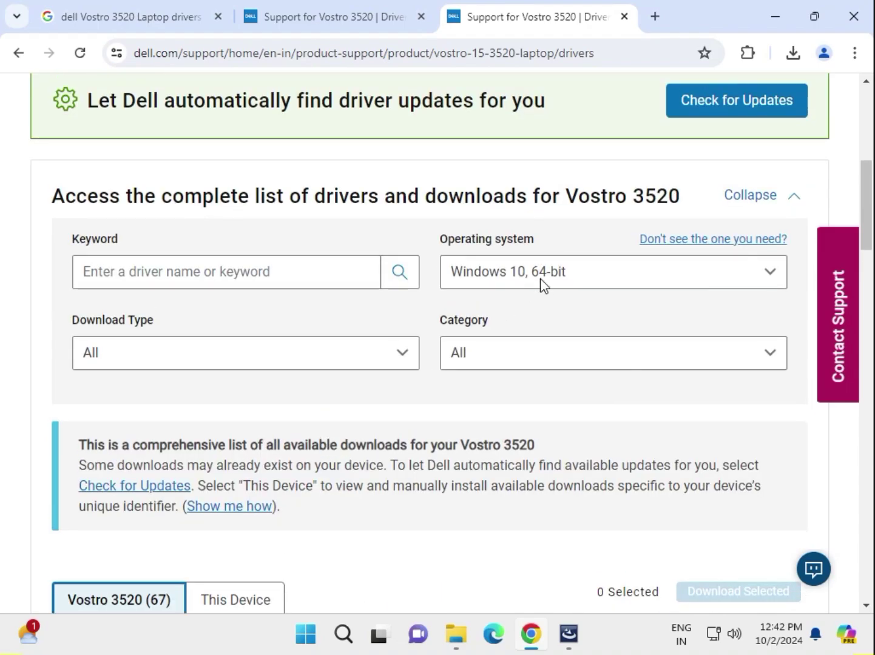
{"action": "left_click", "coordinate": [541, 280]}
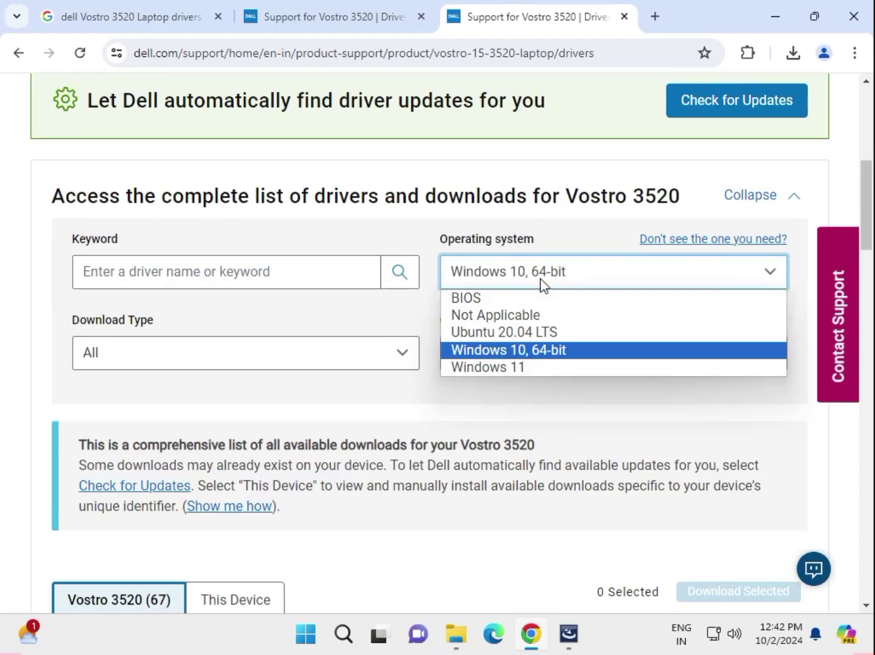
Choose Windows 11 as the operating system and check Driver (20) under Download Type
{"action": "left_click", "coordinate": [502, 366]}
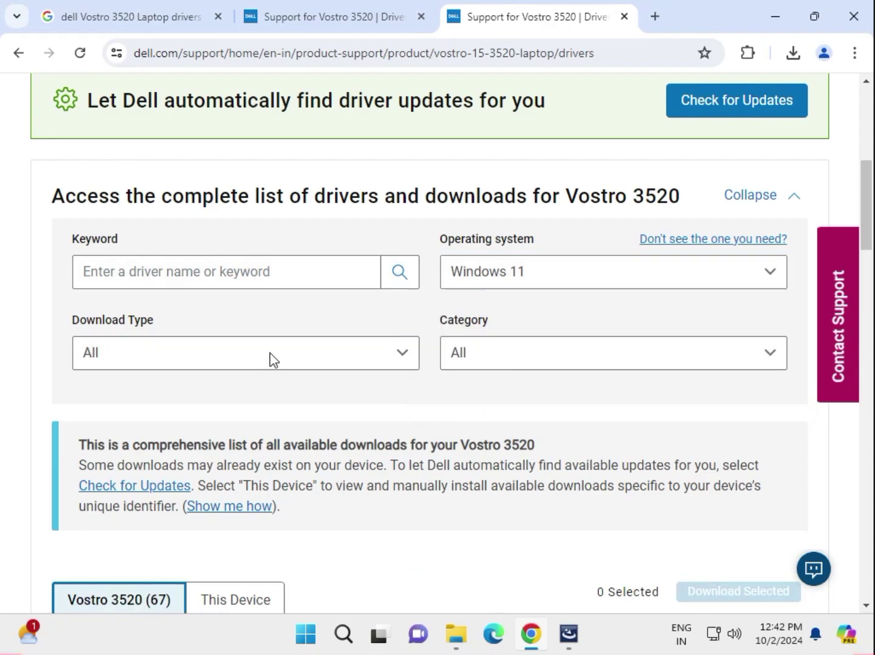
{"action": "left_click", "coordinate": [271, 359]}
{"action": "left_click", "coordinate": [87, 449]}
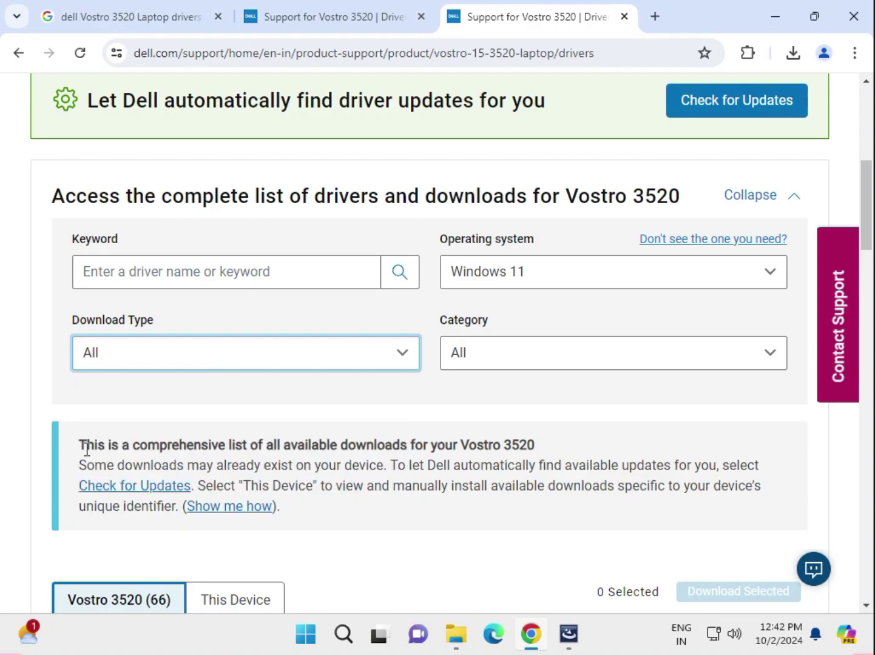
{"action": "left_click", "coordinate": [106, 359]}
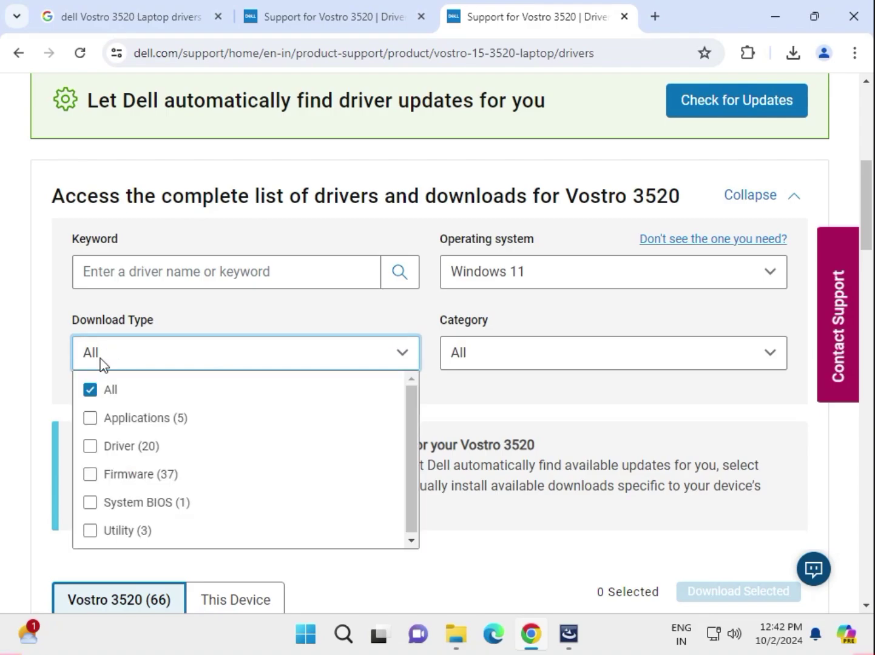
{"action": "left_click", "coordinate": [89, 447]}
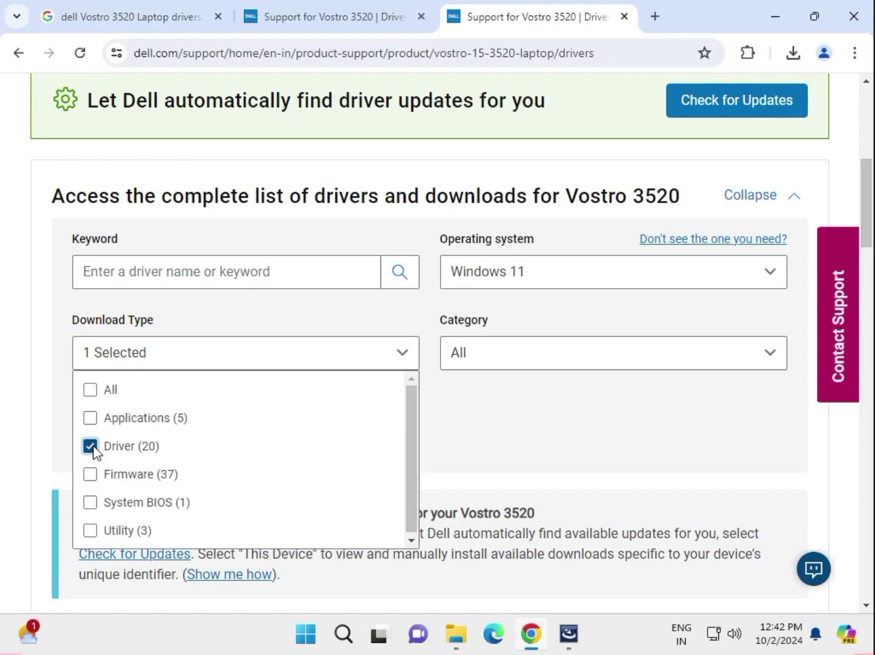
{"action": "left_click", "coordinate": [464, 452]}
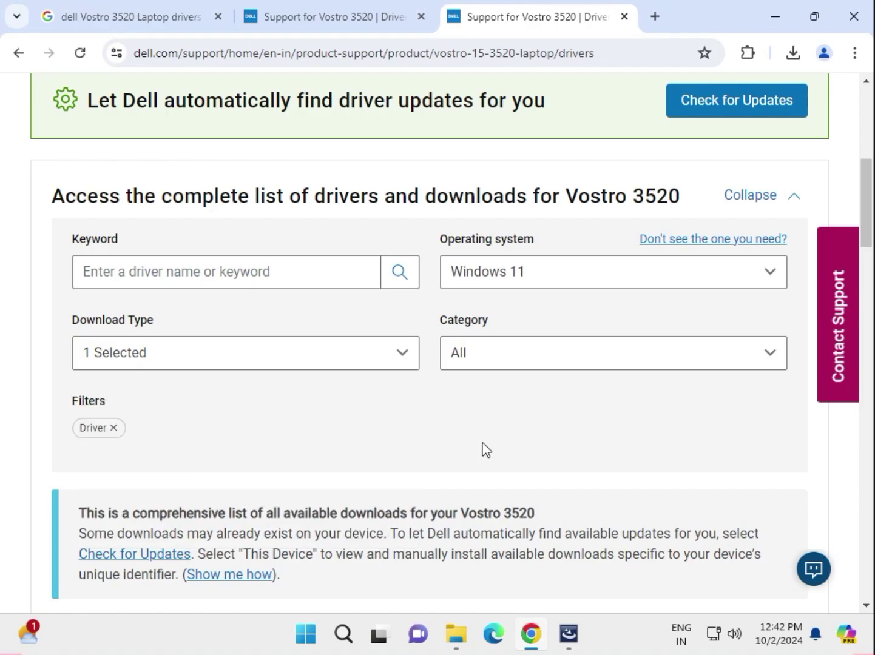
{"action": "left_click", "coordinate": [555, 354]}
{"action": "left_click", "coordinate": [375, 413]}
Expand the driver table with Show All to list all 20 Windows 11 drivers
{"action": "left_click", "coordinate": [496, 364]}
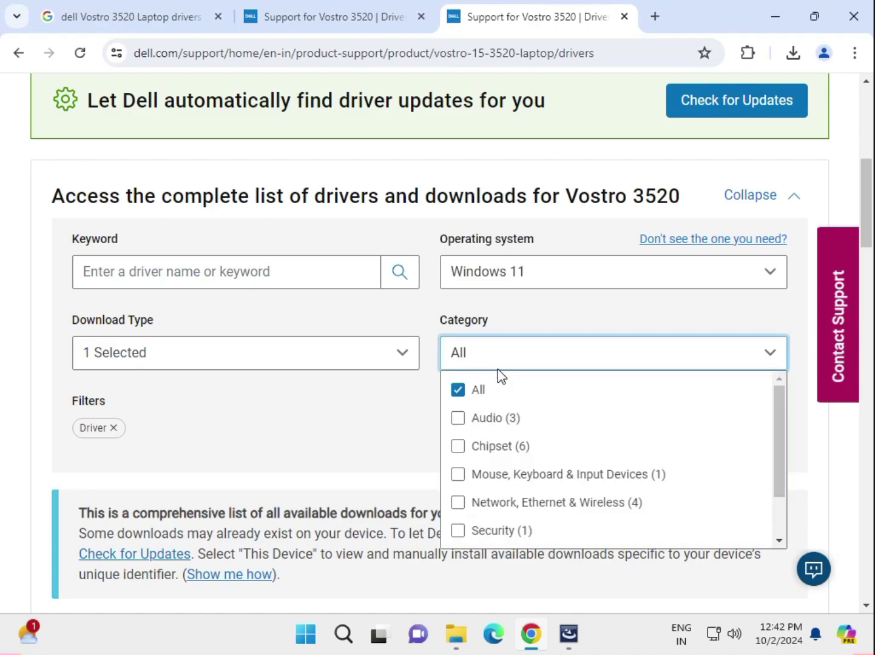
{"action": "scroll", "coordinate": [529, 471], "scroll_direction": "down", "scroll_amount": 4}
{"action": "scroll", "coordinate": [533, 491], "scroll_direction": "down", "scroll_amount": 5}
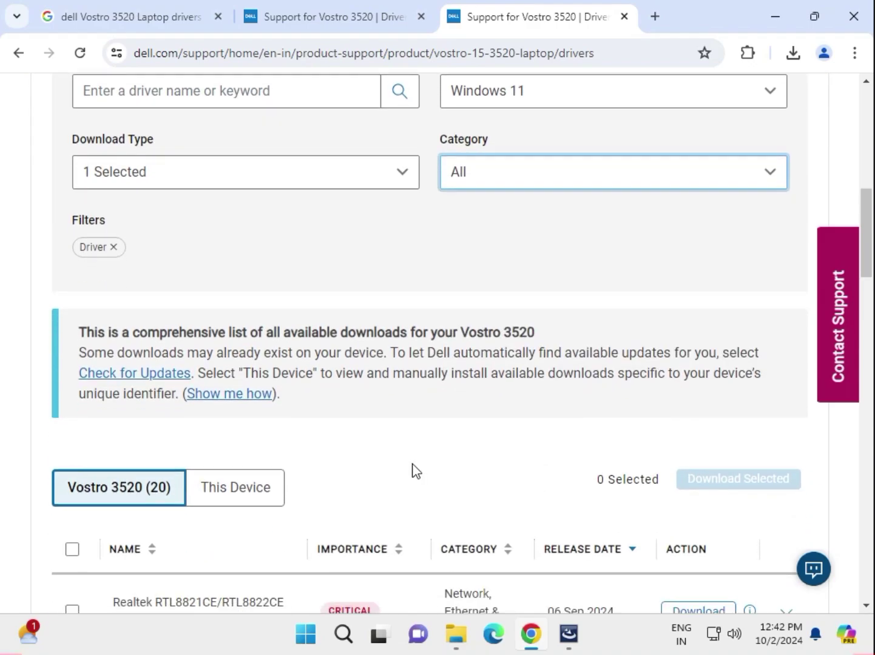
{"action": "scroll", "coordinate": [422, 468], "scroll_direction": "down", "scroll_amount": 10}
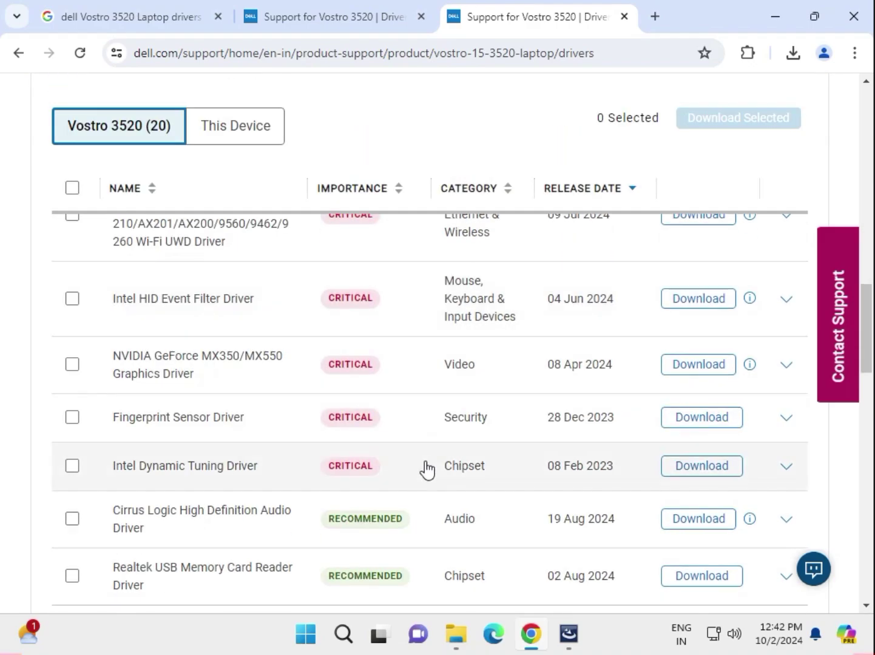
{"action": "left_click", "coordinate": [430, 493]}
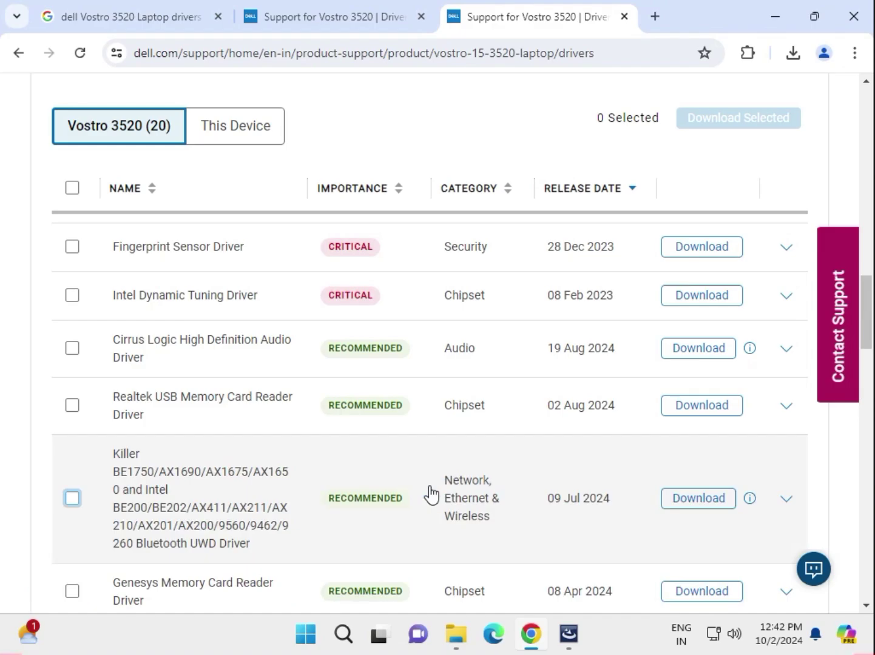
{"action": "scroll", "coordinate": [419, 443], "scroll_direction": "down", "scroll_amount": 12}
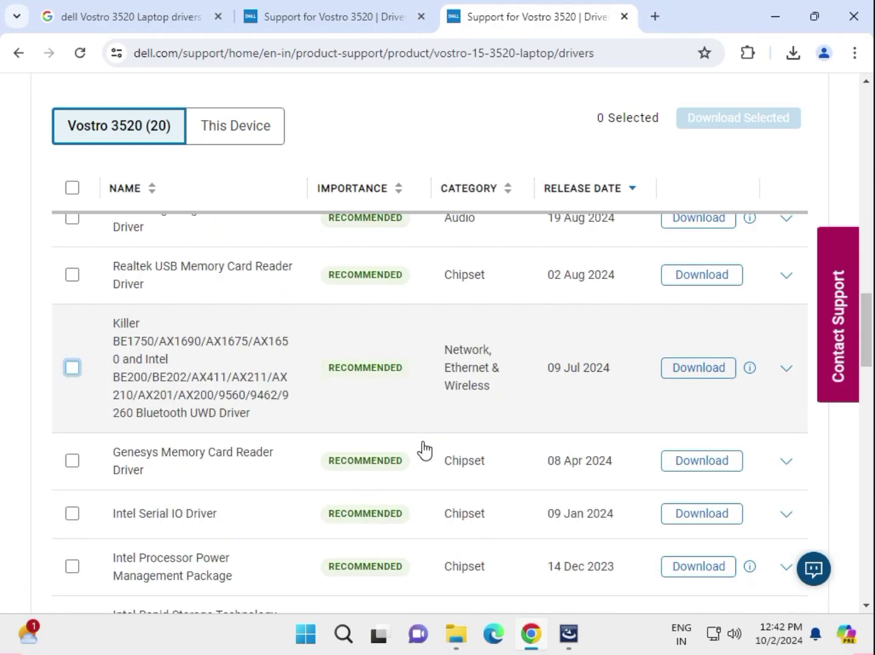
{"action": "scroll", "coordinate": [413, 455], "scroll_direction": "up", "scroll_amount": 20}
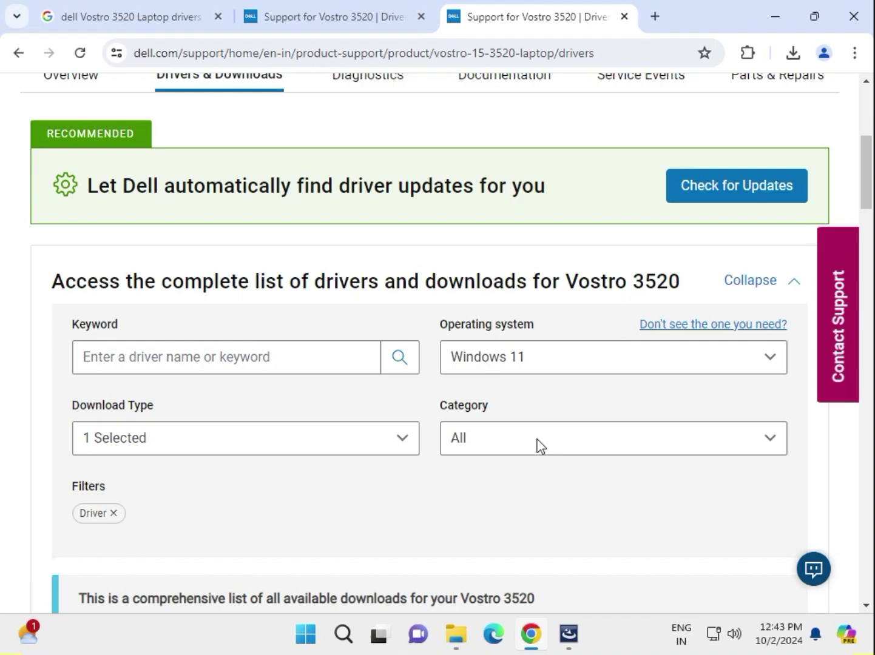
Filter the driver list to the Audio category, showing 3 drivers
{"action": "left_click", "coordinate": [539, 446]}
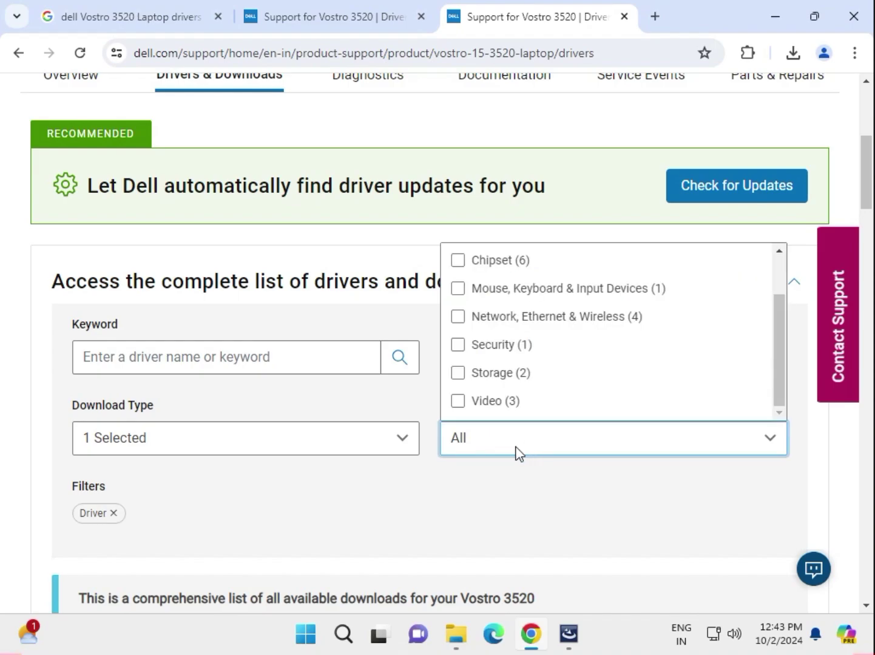
{"action": "scroll", "coordinate": [502, 361], "scroll_direction": "up", "scroll_amount": 2}
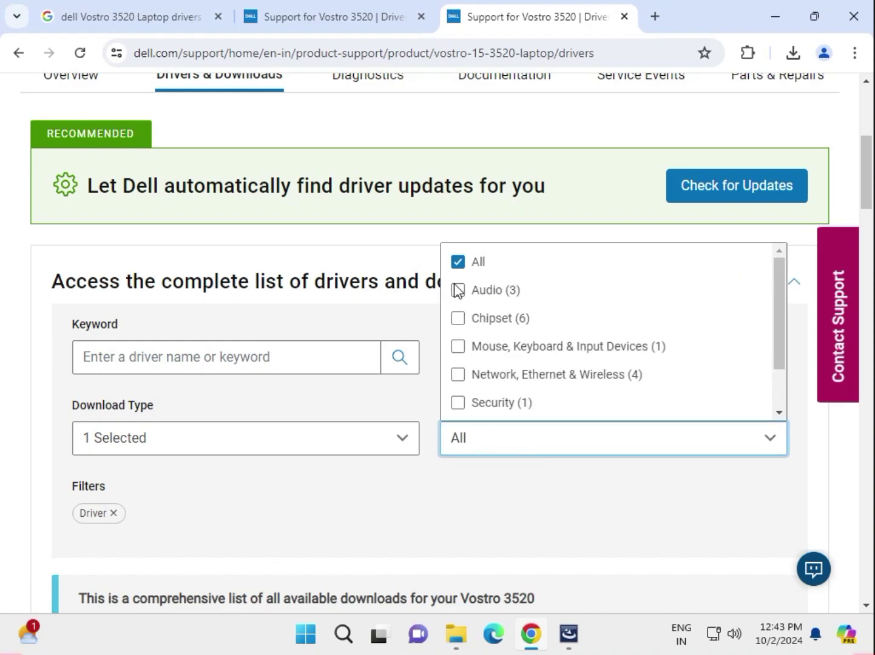
{"action": "left_click", "coordinate": [459, 291]}
{"action": "left_click", "coordinate": [504, 481]}
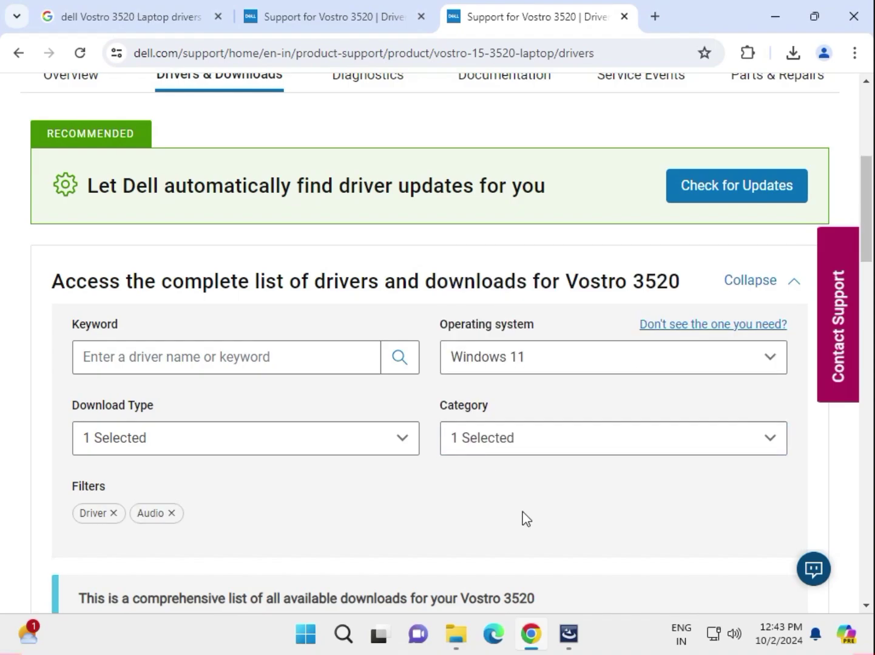
Select the Realtek High Definition Audio Driver and start its download
{"action": "scroll", "coordinate": [526, 519], "scroll_direction": "down", "scroll_amount": 6}
{"action": "scroll", "coordinate": [250, 474], "scroll_direction": "down", "scroll_amount": 2}
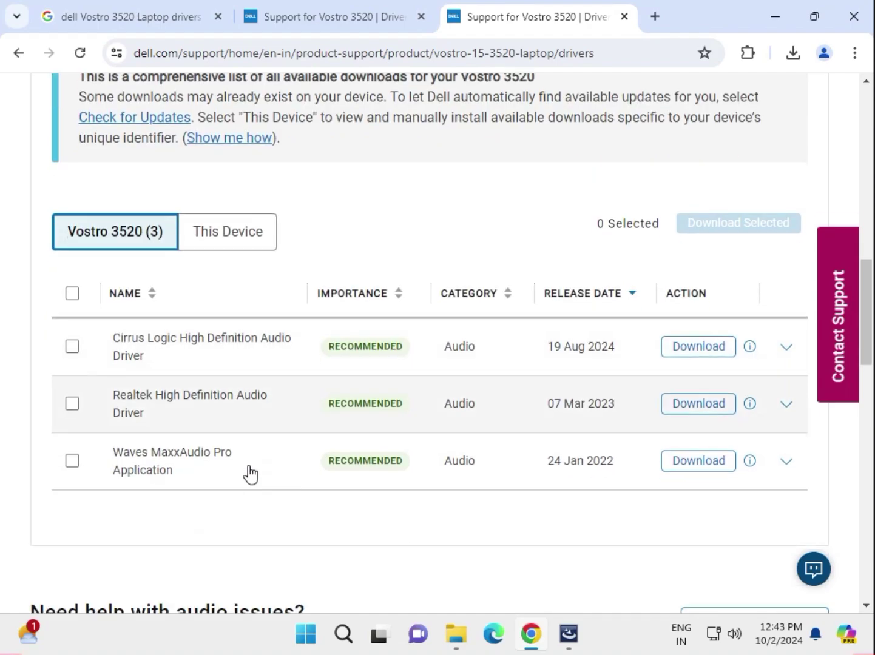
{"action": "scroll", "coordinate": [250, 474], "scroll_direction": "down", "scroll_amount": 1}
{"action": "left_click", "coordinate": [73, 330]}
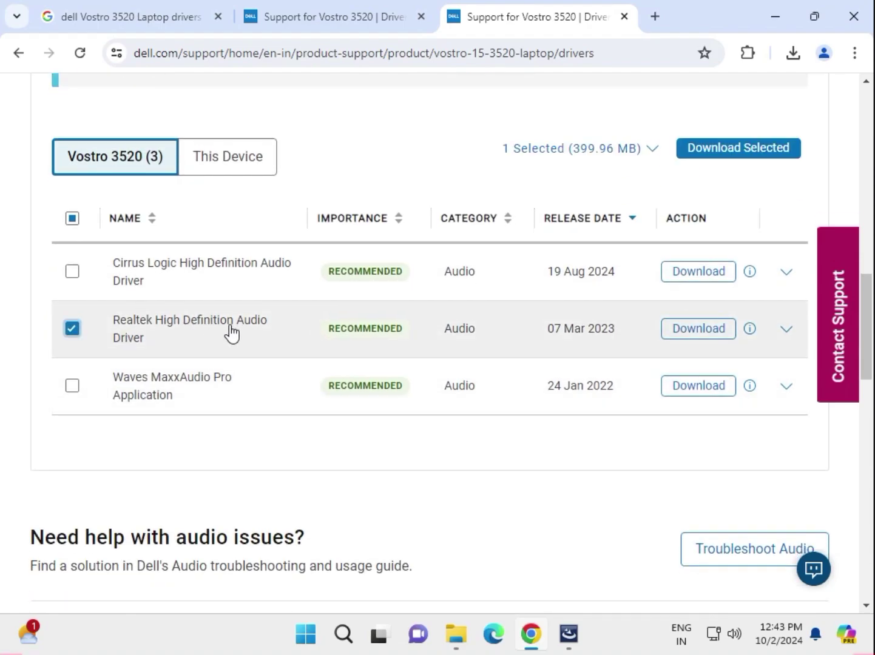
{"action": "left_click", "coordinate": [675, 333]}
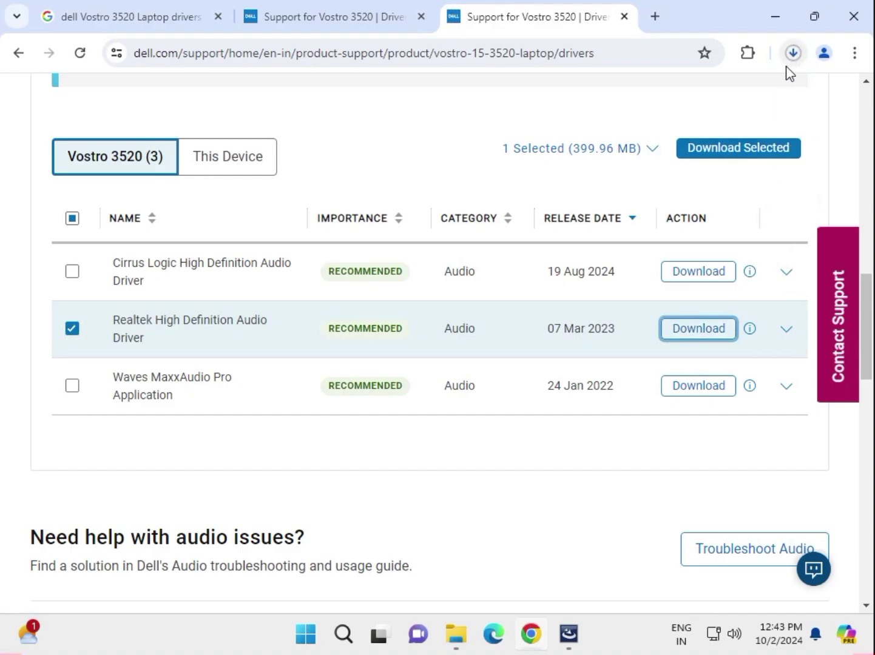
Swap the Audio category filter for Chipset and tick the Realtek USB Memory Card Reader Driver
{"action": "scroll", "coordinate": [506, 346], "scroll_direction": "up", "scroll_amount": 5}
{"action": "left_click", "coordinate": [550, 182]}
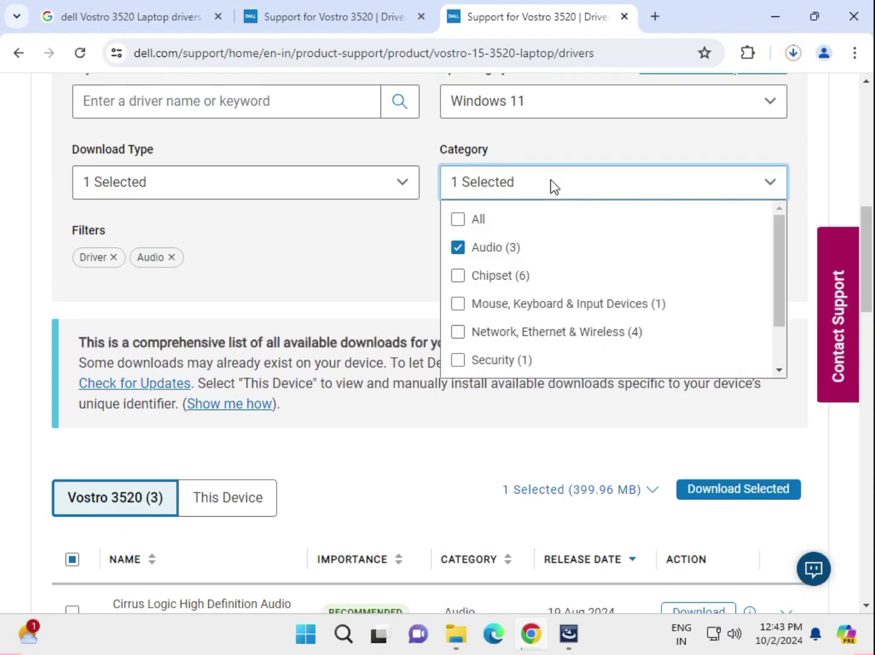
{"action": "left_click", "coordinate": [459, 249]}
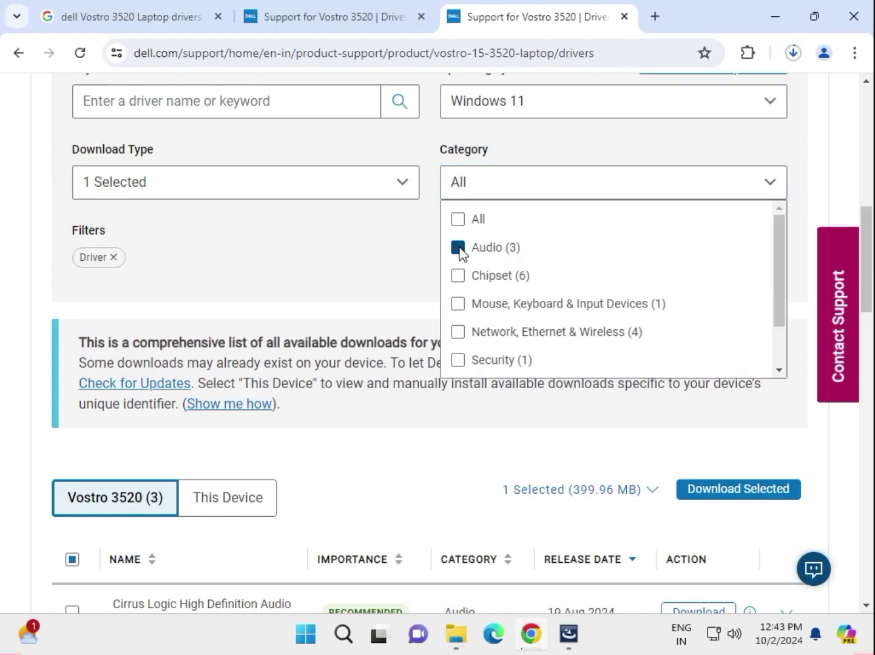
{"action": "left_click", "coordinate": [459, 276]}
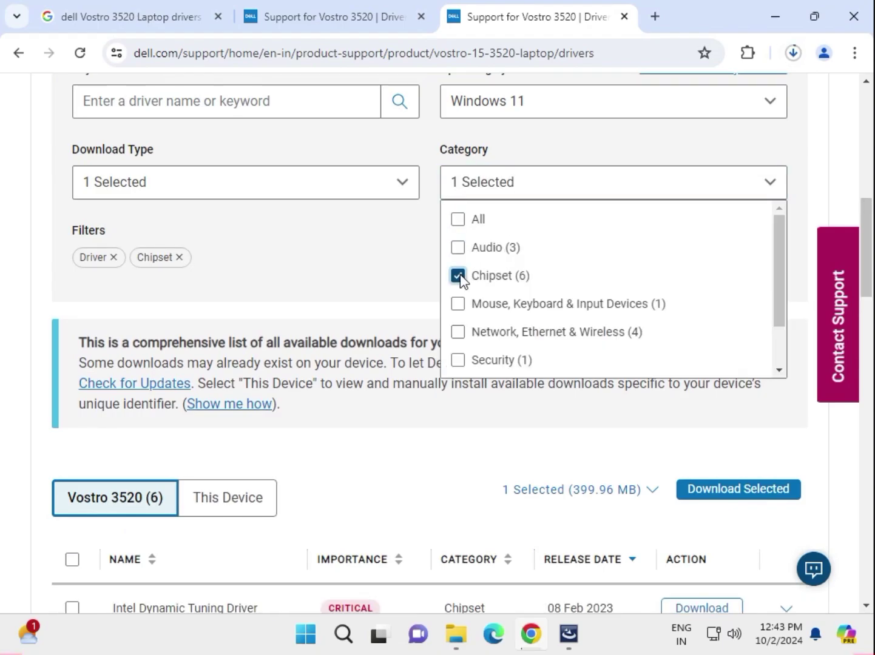
{"action": "left_click", "coordinate": [349, 381]}
{"action": "scroll", "coordinate": [397, 446], "scroll_direction": "down", "scroll_amount": 5}
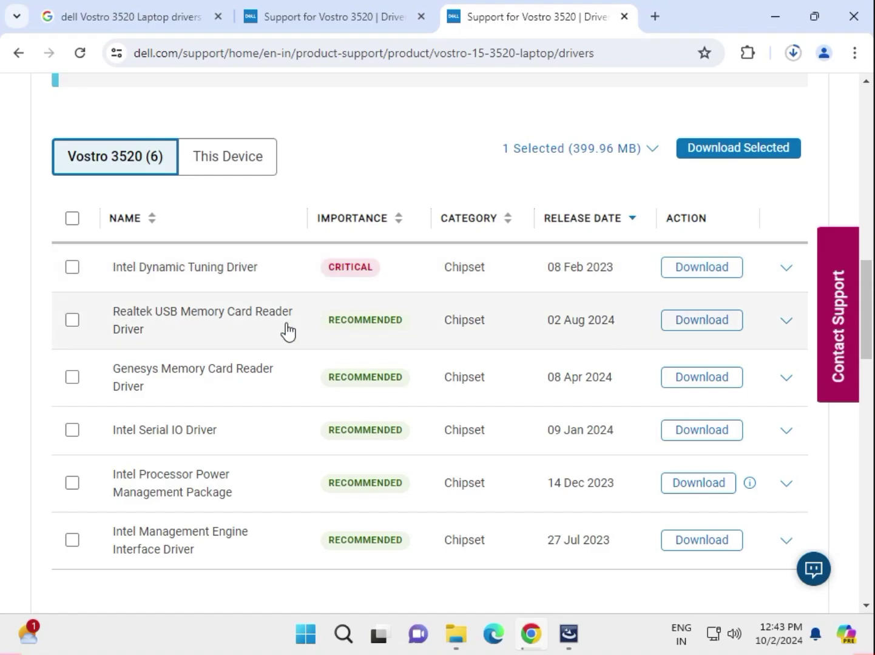
{"action": "left_click", "coordinate": [73, 321]}
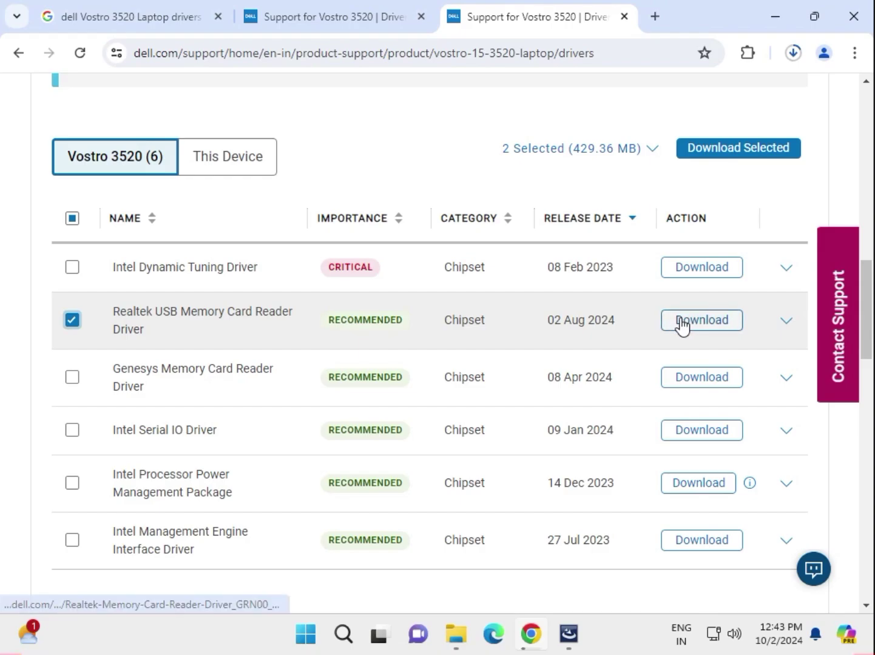
Replace the Chipset category filter with Mouse, Keyboard & Input Devices
{"action": "scroll", "coordinate": [682, 326], "scroll_direction": "up", "scroll_amount": 5}
{"action": "scroll", "coordinate": [682, 326], "scroll_direction": "up", "scroll_amount": 1}
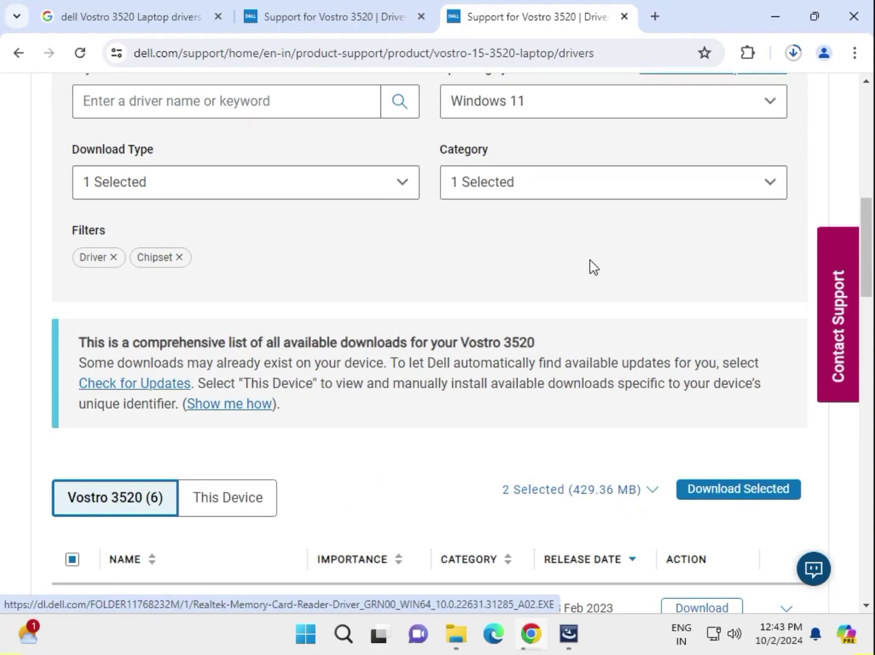
{"action": "left_click", "coordinate": [553, 199]}
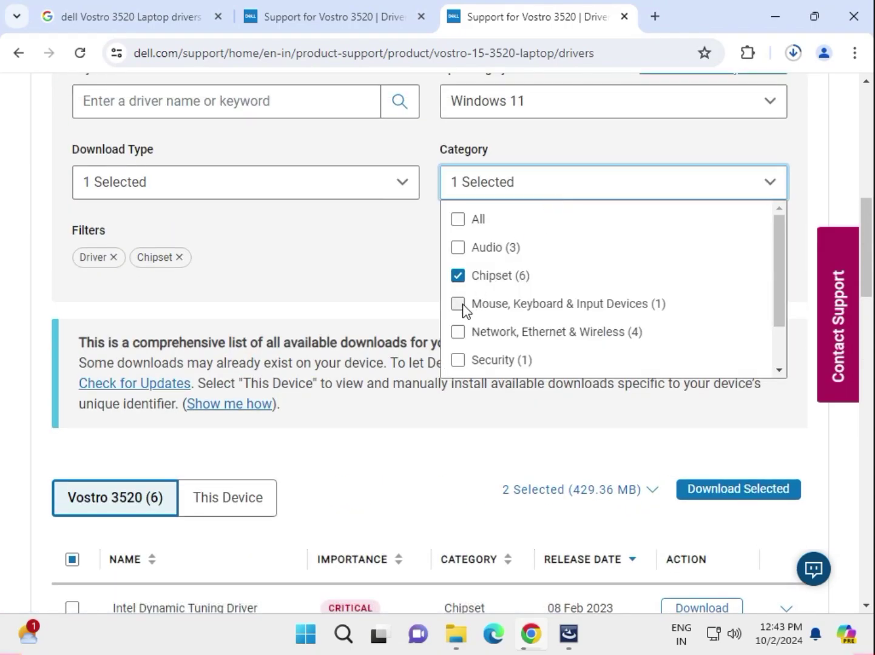
{"action": "left_click", "coordinate": [459, 279]}
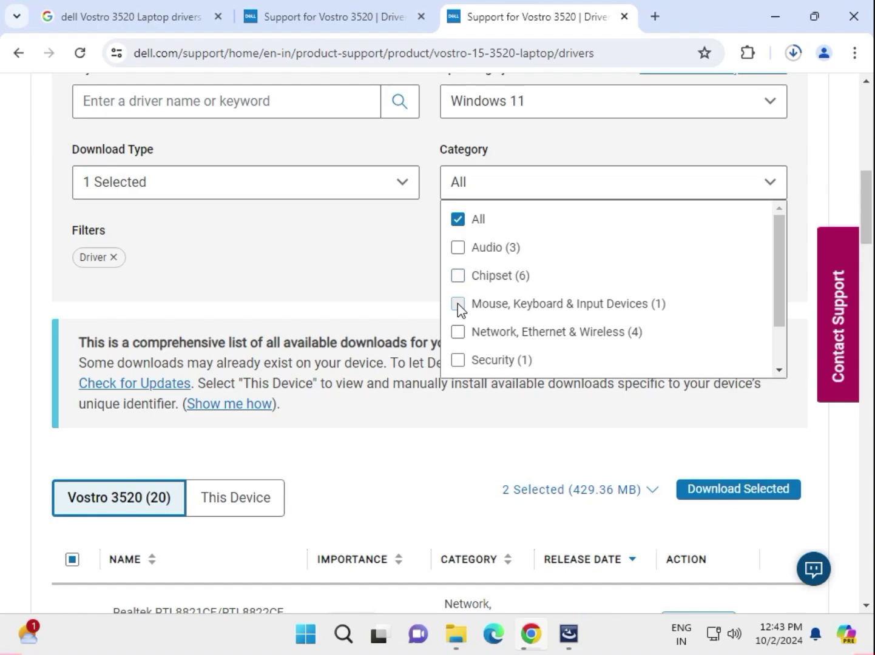
{"action": "left_click", "coordinate": [458, 303]}
{"action": "left_click", "coordinate": [429, 309]}
{"action": "scroll", "coordinate": [488, 377], "scroll_direction": "down", "scroll_amount": 4}
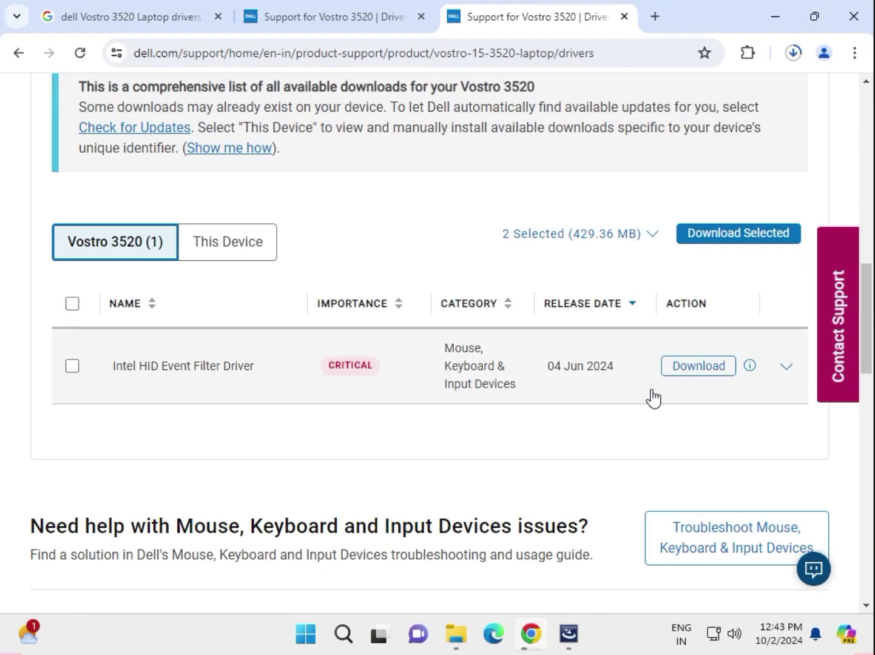
{"action": "scroll", "coordinate": [442, 411], "scroll_direction": "up", "scroll_amount": 5}
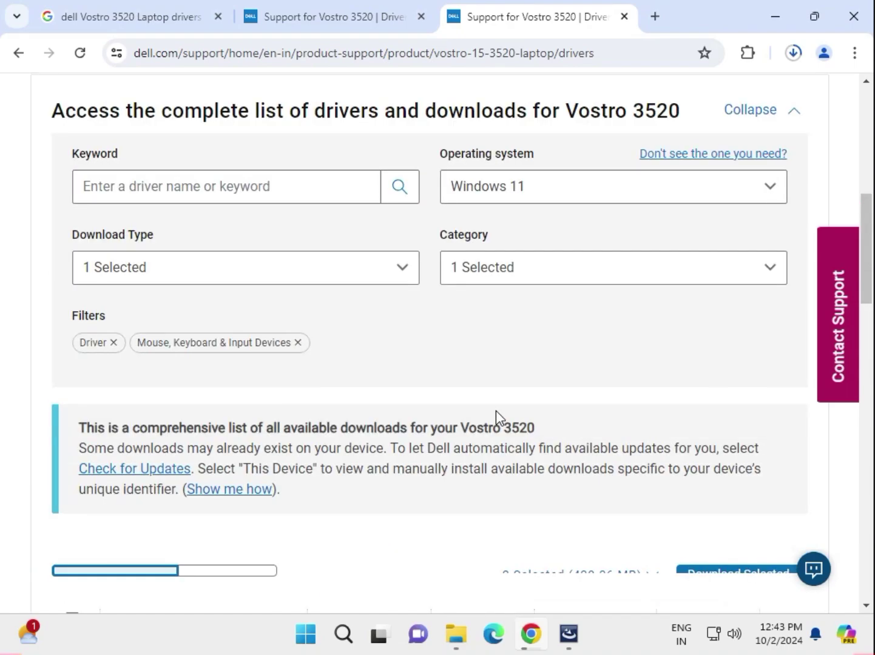
Switch the category filter to Network, Ethernet & Wireless, showing 4 drivers
{"action": "left_click", "coordinate": [539, 282]}
{"action": "left_click", "coordinate": [458, 390]}
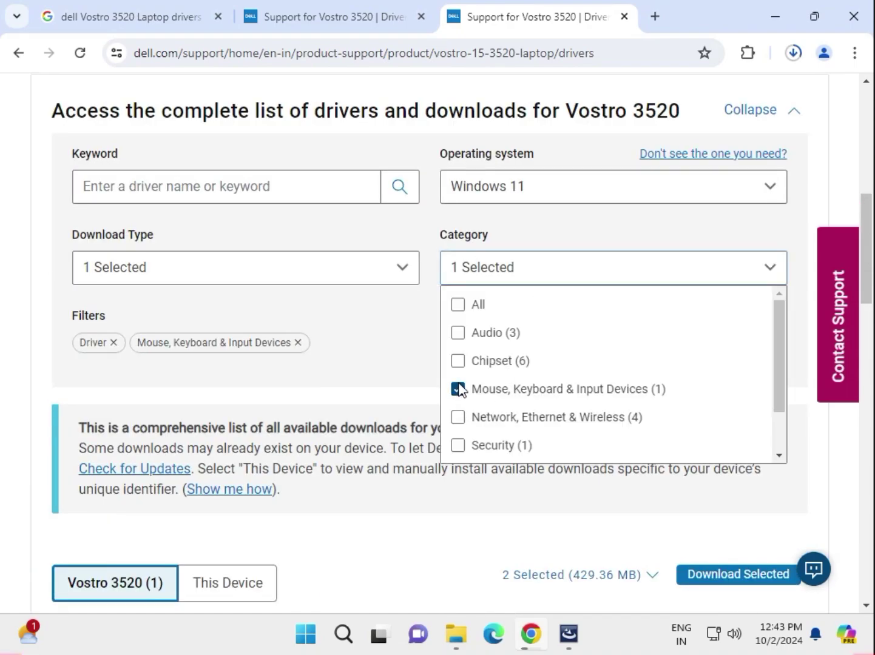
{"action": "left_click", "coordinate": [490, 418]}
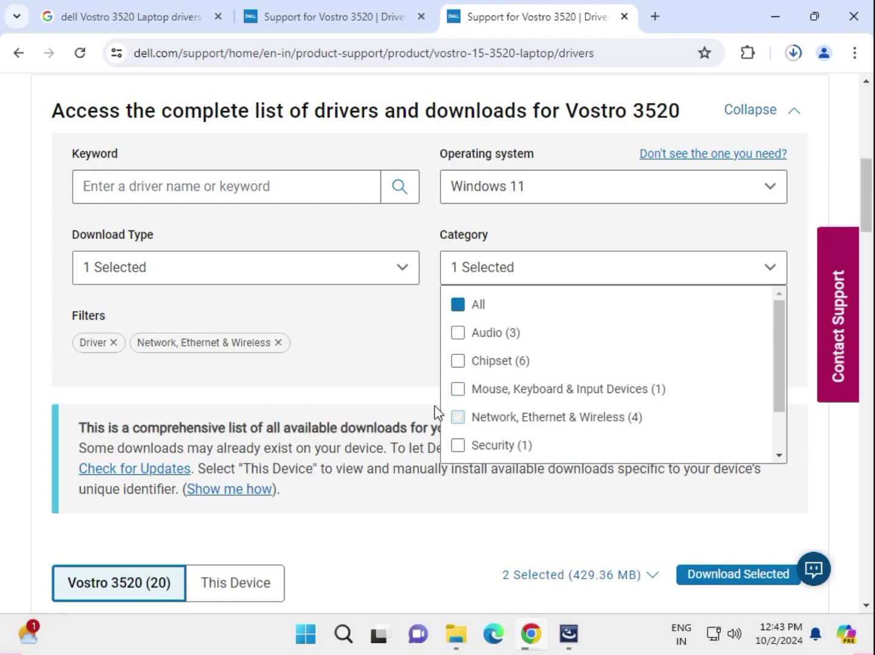
{"action": "left_click", "coordinate": [435, 406]}
{"action": "scroll", "coordinate": [431, 401], "scroll_direction": "down", "scroll_amount": 4}
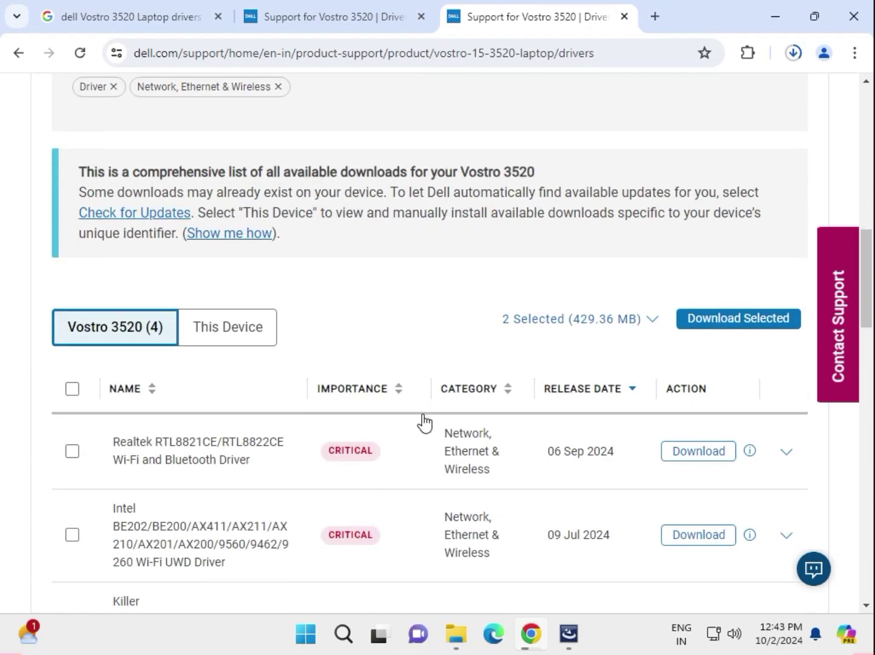
{"action": "scroll", "coordinate": [422, 423], "scroll_direction": "down", "scroll_amount": 3}
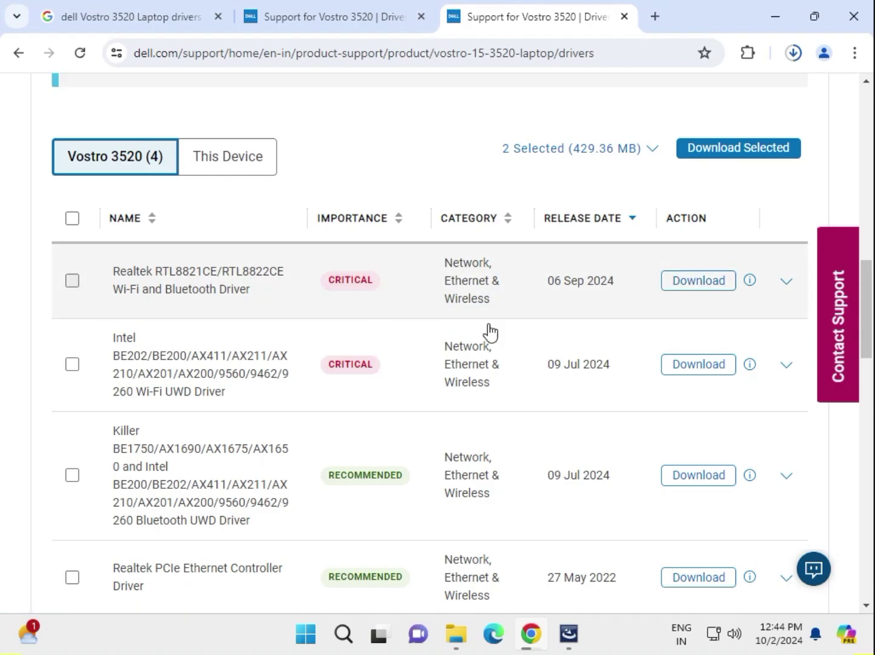
Tick the Realtek RTL8821CE/RTL8822CE Wi-Fi and Bluetooth Driver, making 3 selected (464.63 MB)
{"action": "left_click", "coordinate": [693, 285]}
{"action": "scroll", "coordinate": [690, 290], "scroll_direction": "up", "scroll_amount": 4}
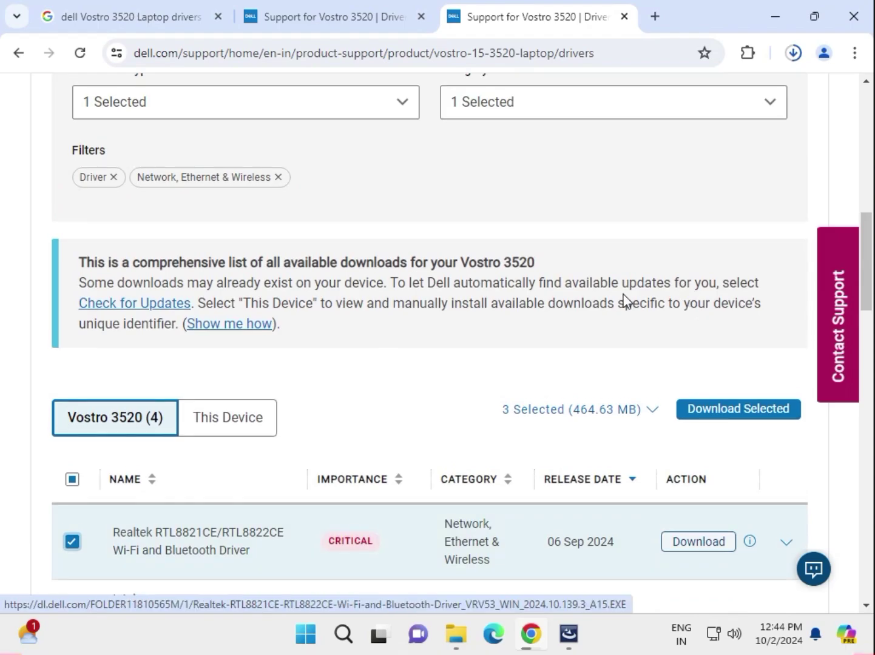
{"action": "scroll", "coordinate": [625, 302], "scroll_direction": "up", "scroll_amount": 4}
Change the category filter from Network, Ethernet & Wireless to Video, showing 3 drivers
{"action": "left_click", "coordinate": [514, 353]}
{"action": "scroll", "coordinate": [481, 468], "scroll_direction": "down", "scroll_amount": 3}
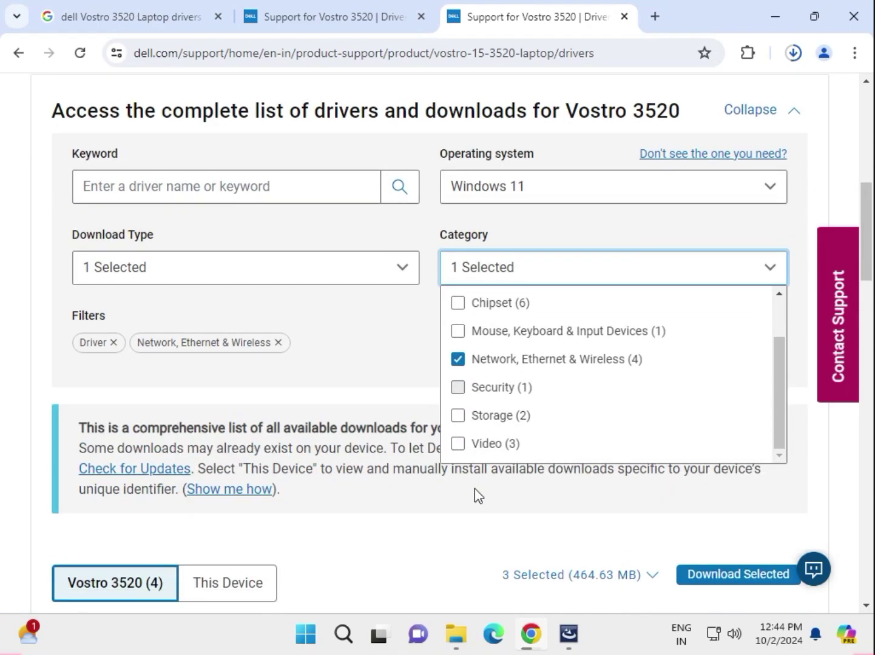
{"action": "left_click", "coordinate": [474, 489]}
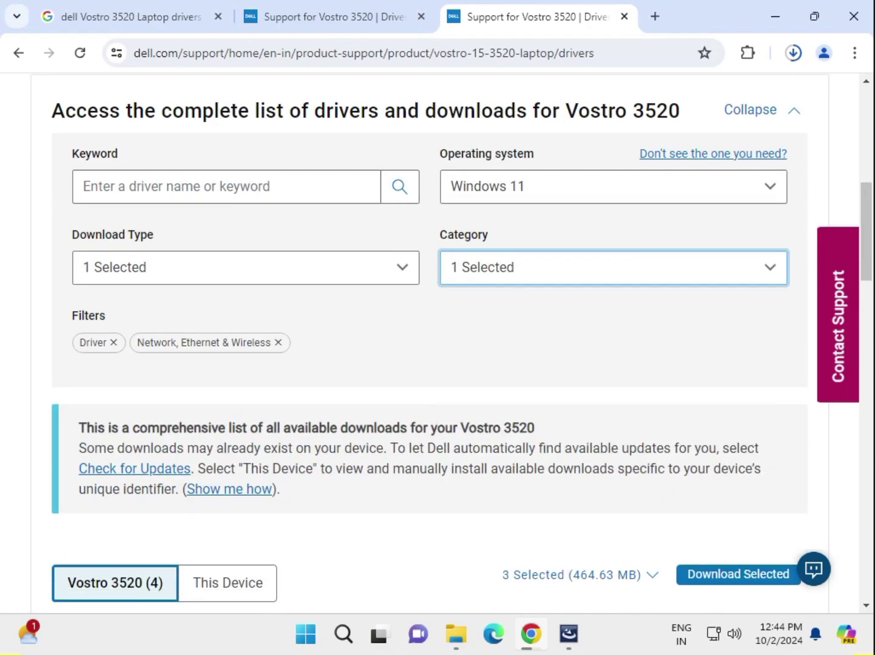
{"action": "left_click", "coordinate": [474, 278]}
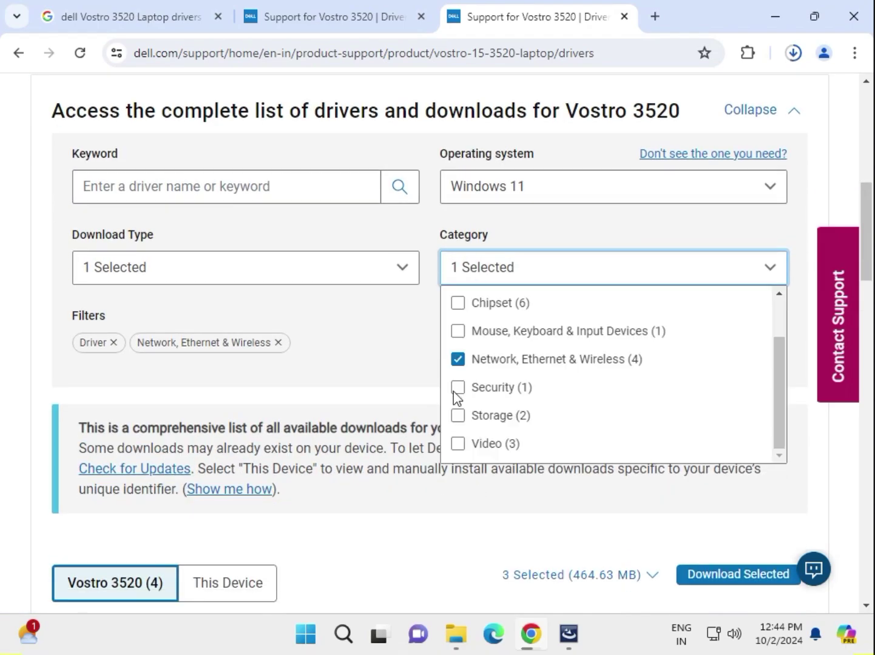
{"action": "left_click", "coordinate": [458, 445]}
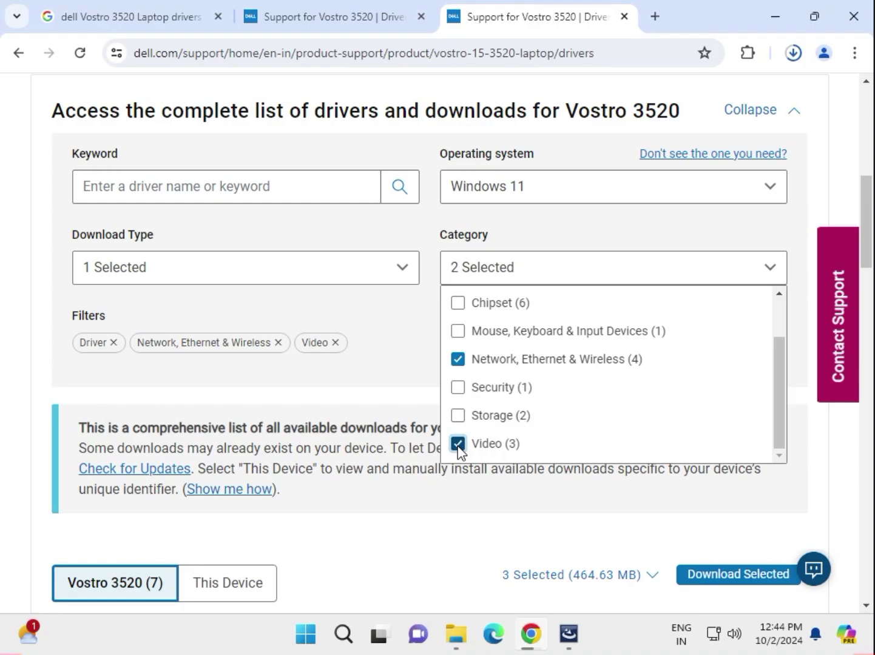
{"action": "left_click", "coordinate": [460, 362]}
{"action": "left_click", "coordinate": [391, 392]}
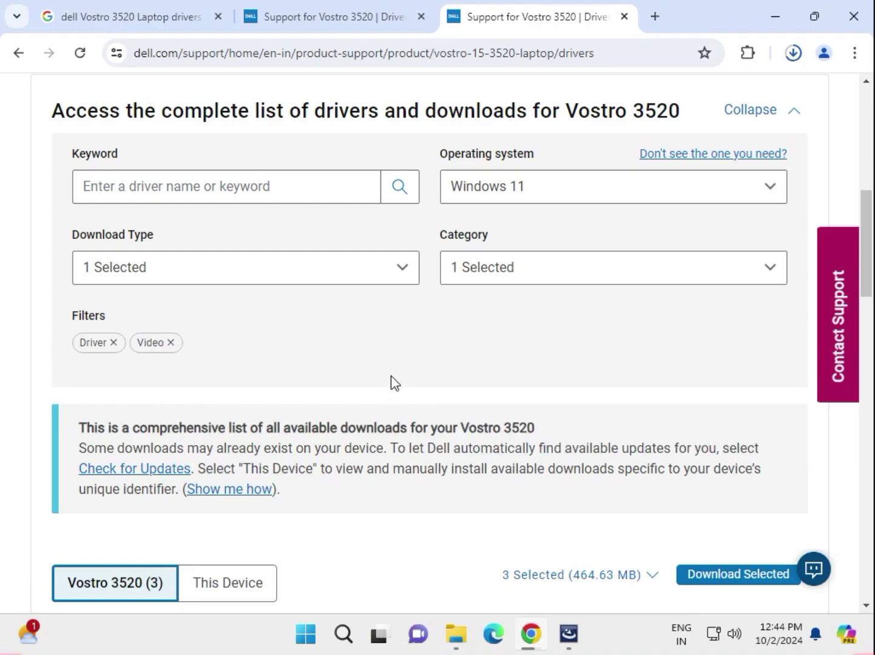
Tick the NVIDIA GeForce MX350/MX550 and MX550 Graphics Driver rows, totalling 5 selected (2.34 GB)
{"action": "scroll", "coordinate": [395, 383], "scroll_direction": "down", "scroll_amount": 5}
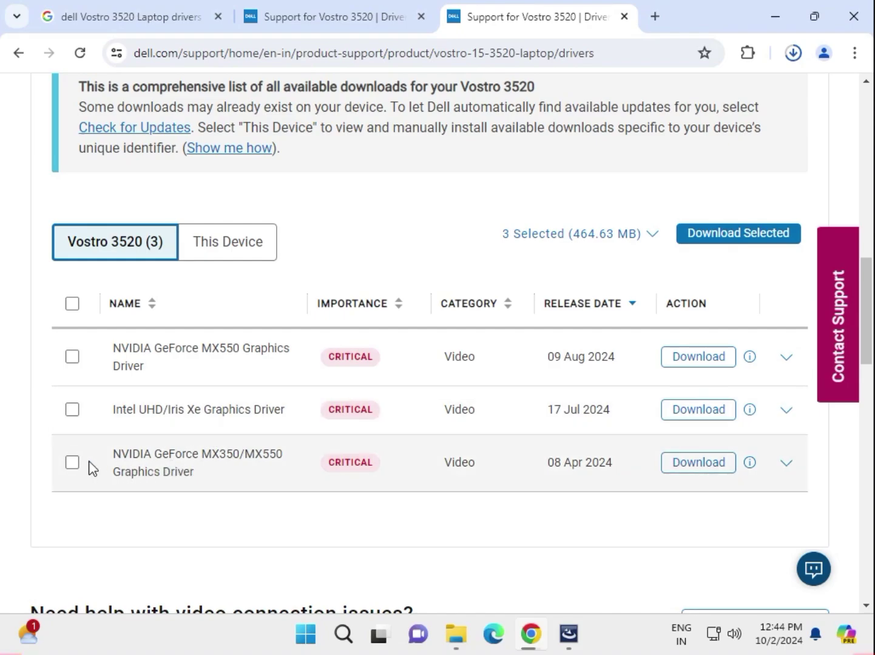
{"action": "left_click", "coordinate": [74, 463]}
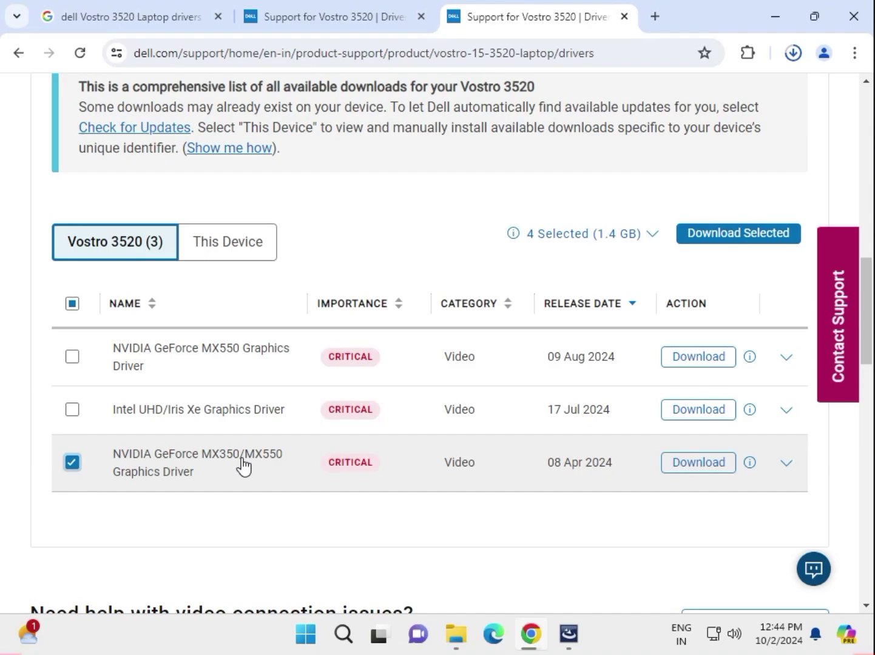
{"action": "left_click", "coordinate": [77, 359]}
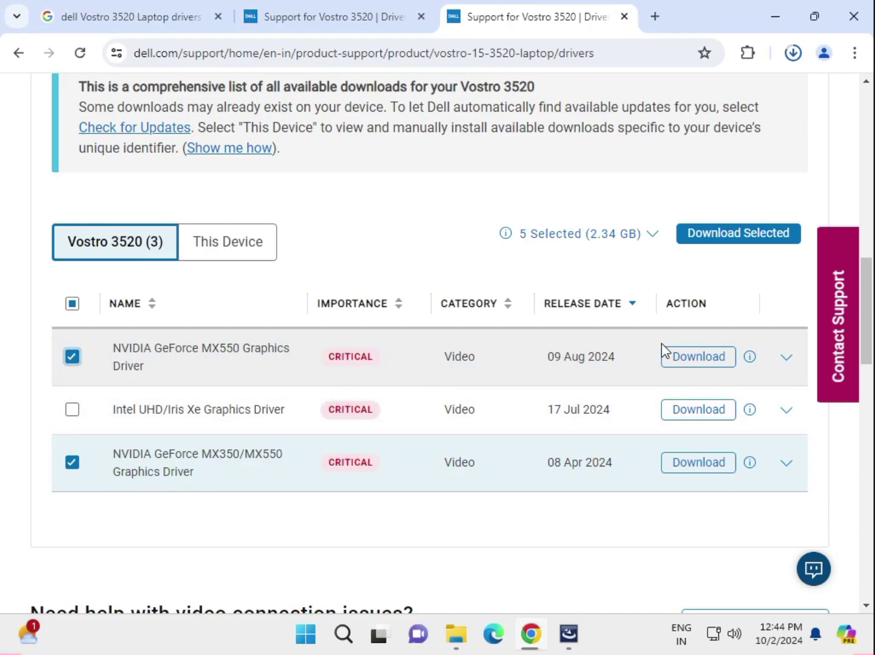
{"action": "left_click", "coordinate": [793, 54]}
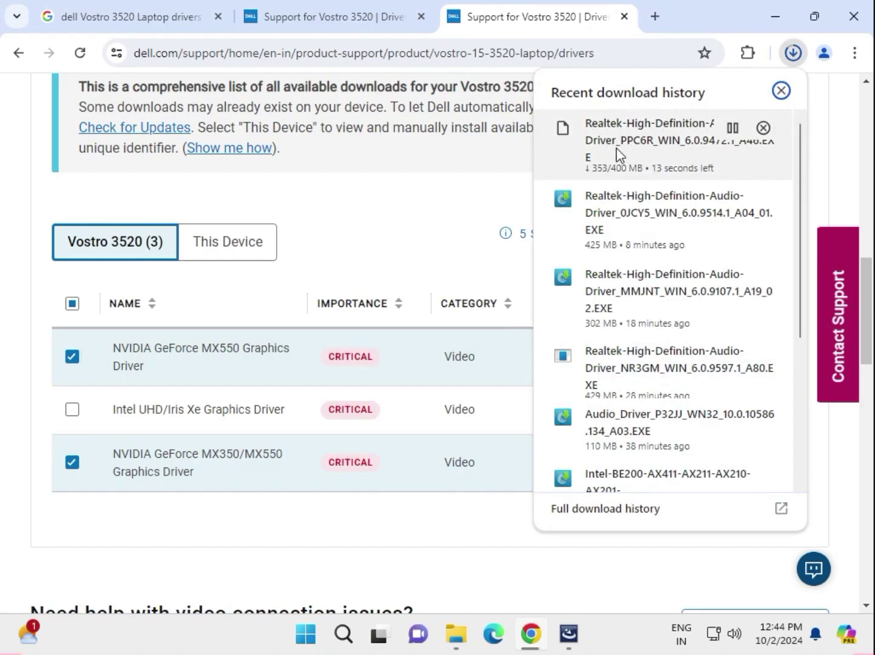
{"action": "left_click", "coordinate": [445, 188]}
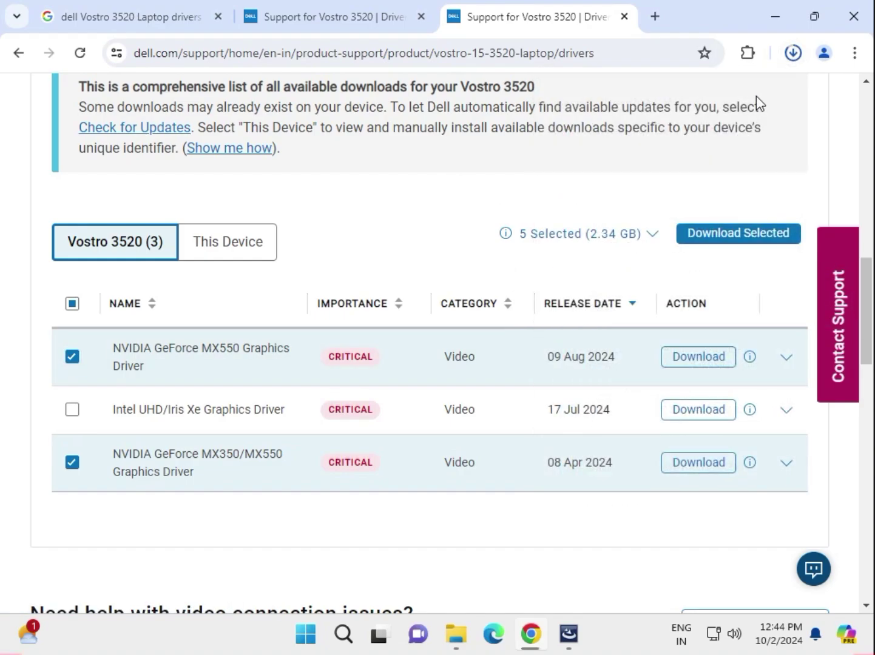